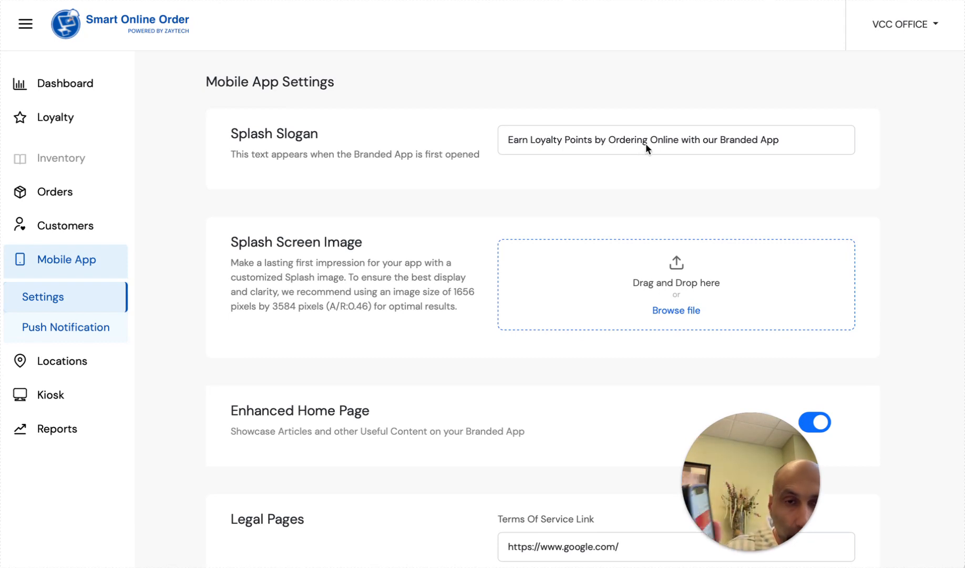
Step: Replace the splash slogan with "Thank You for Ordering from our Branded App. Start Earning Points Today!" and save the settings
click(789, 141)
drag(789, 140, 516, 125)
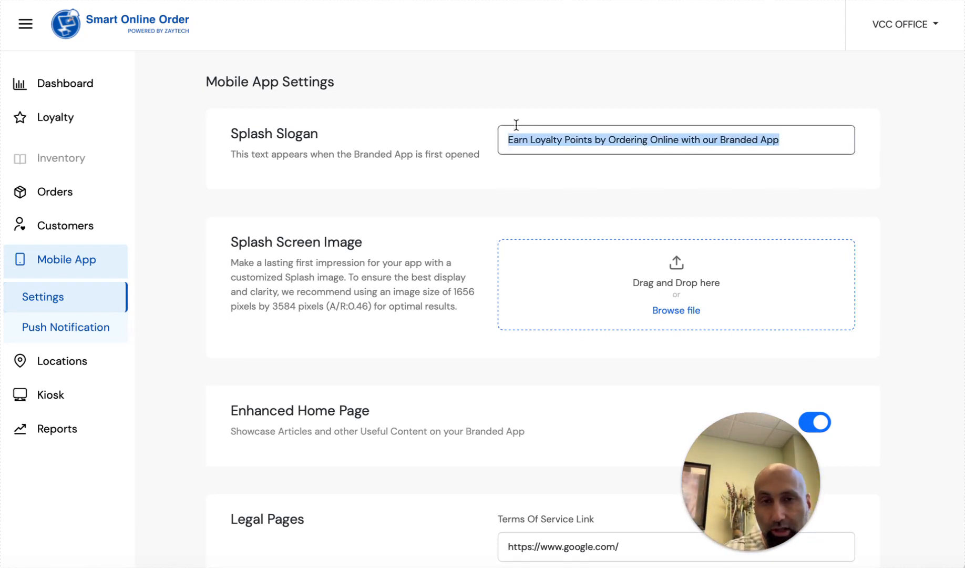
text(Than)
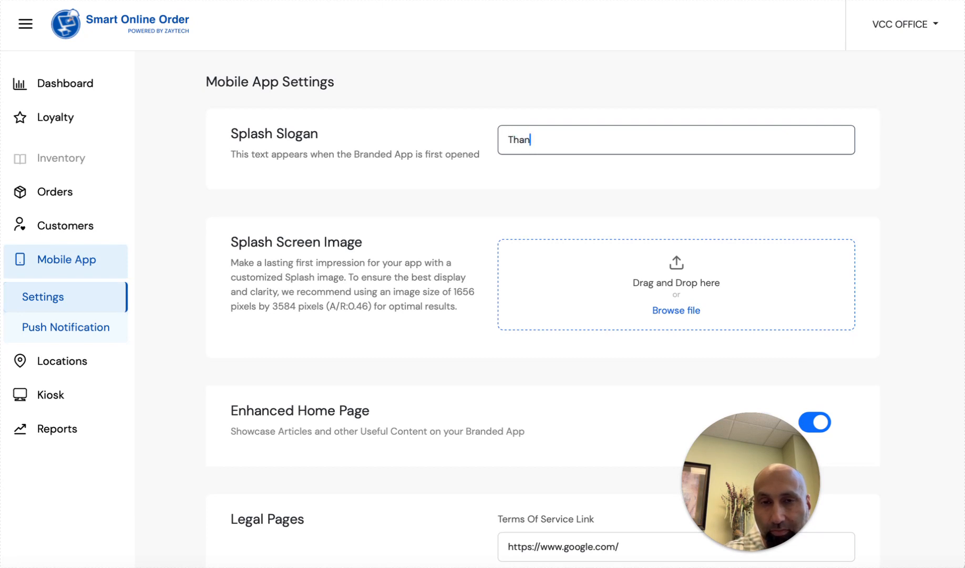
text(k You for Ordrin)
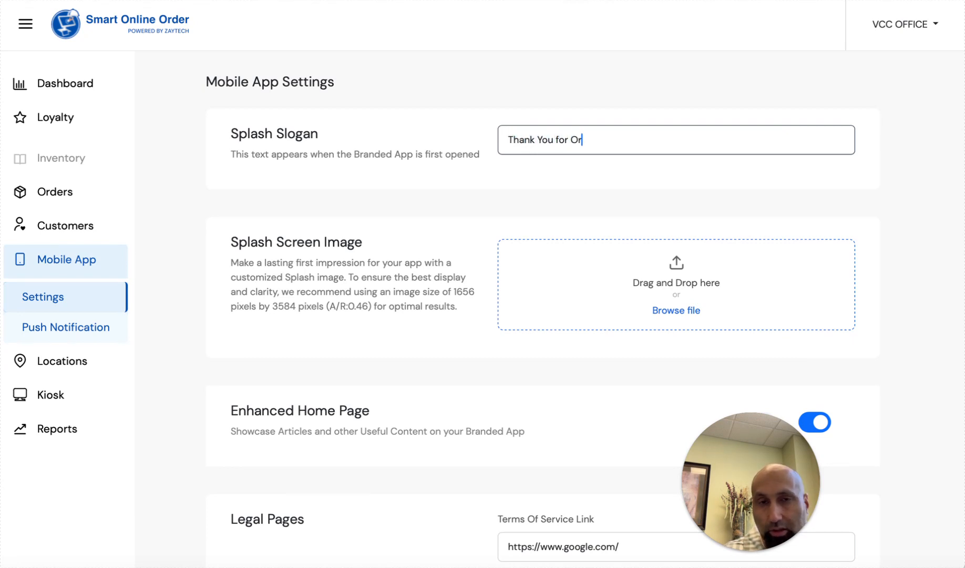
key(BackSpace)
key(BackSpace)
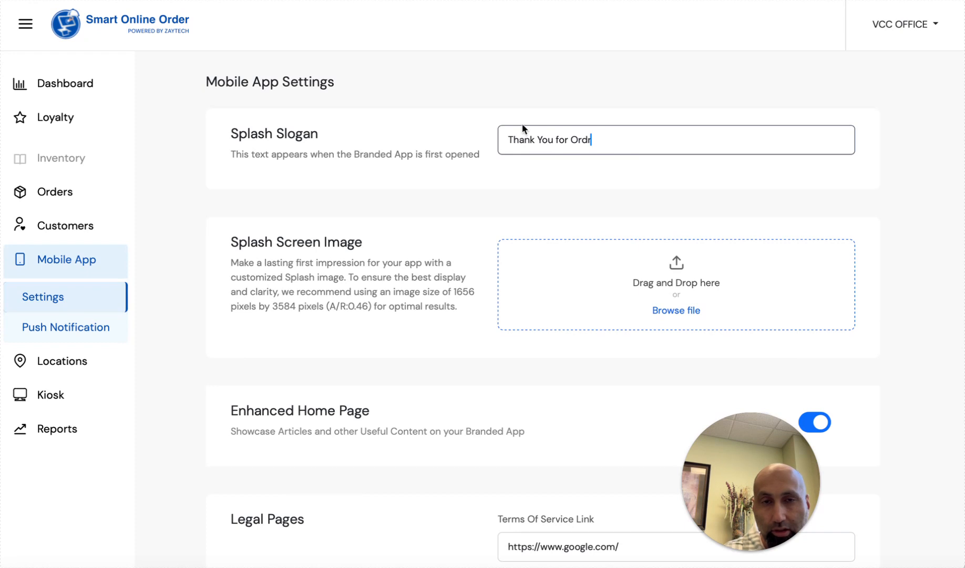
key(BackSpace)
text(ering )
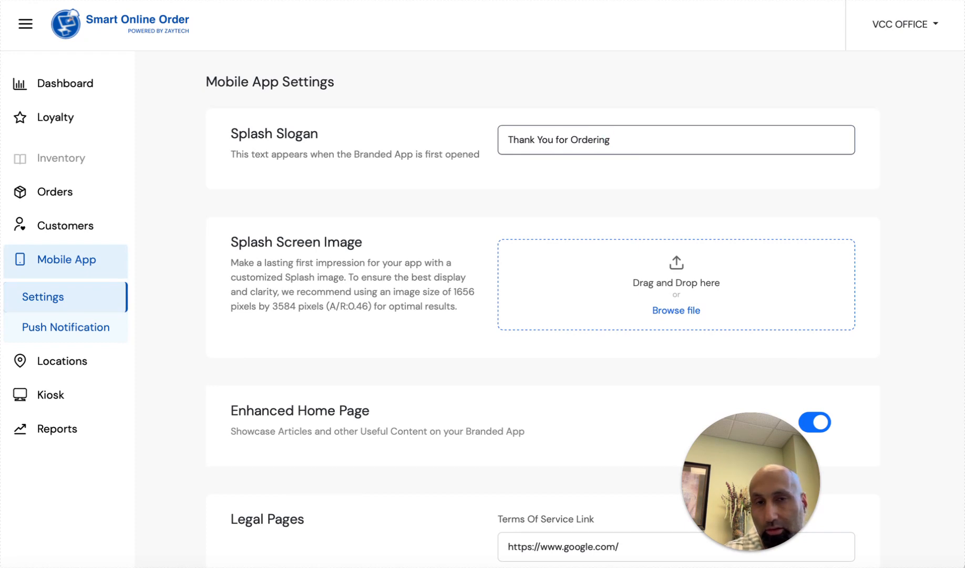
text(from our Bran)
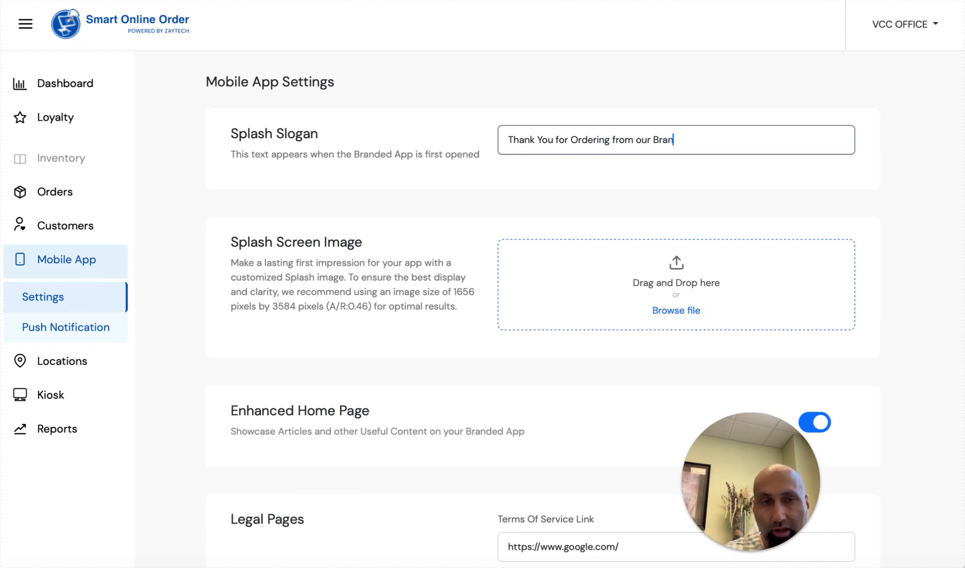
text(ded App. )
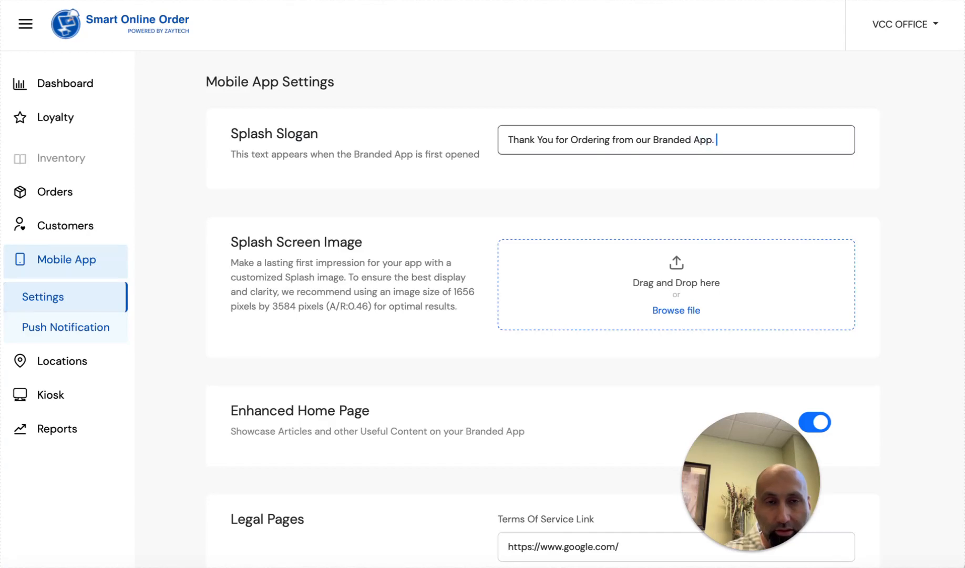
text(Start Ear)
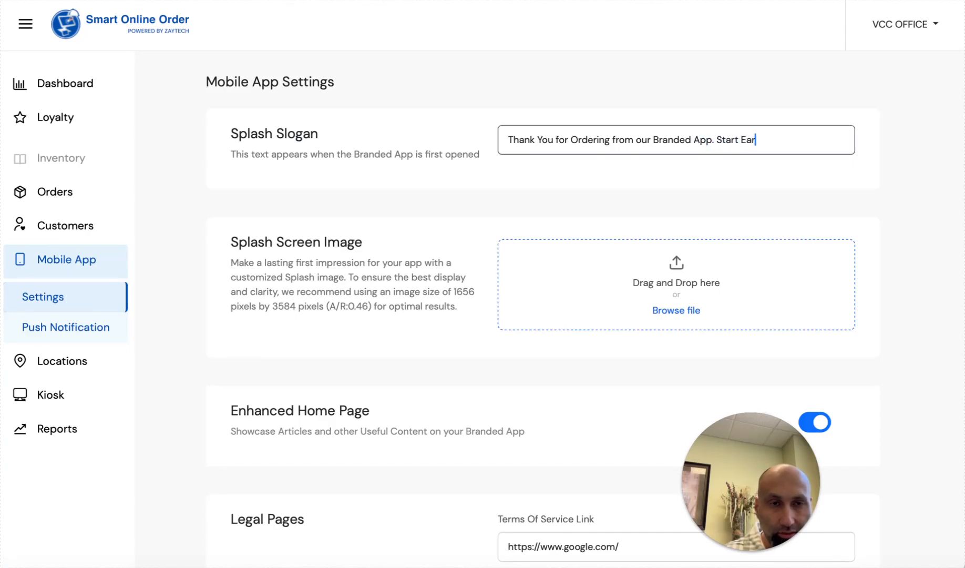
text(ning Points Today!)
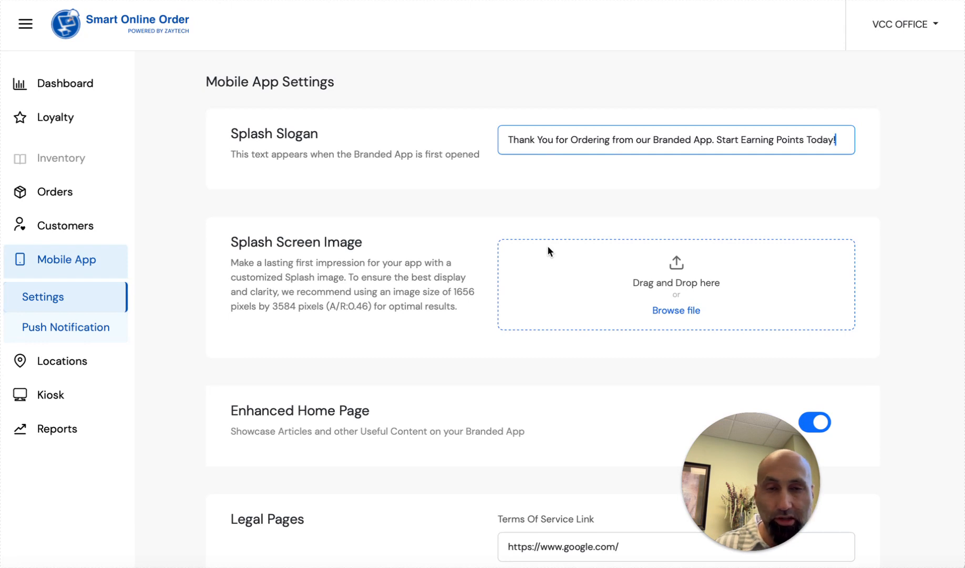
scroll(586, 329, down, 7)
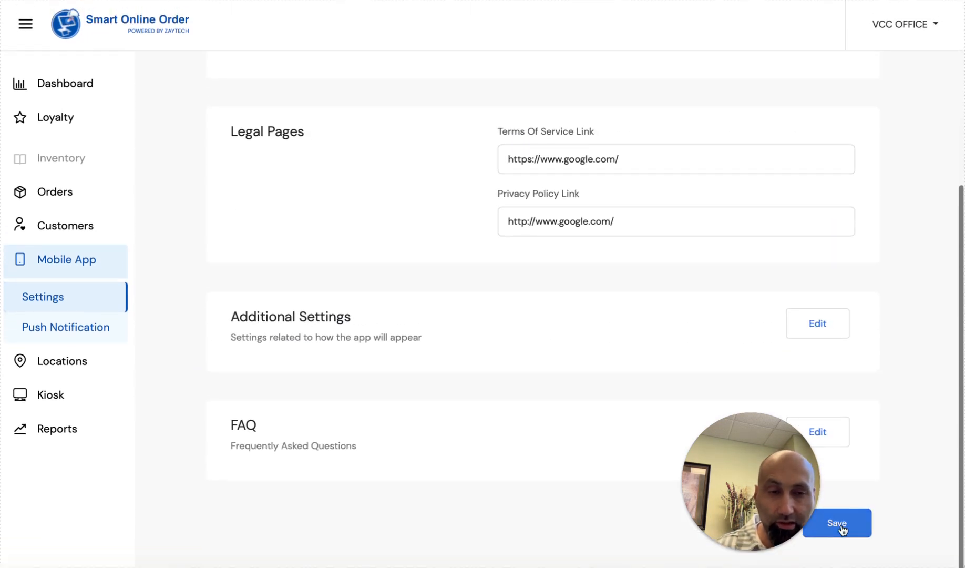
click(836, 521)
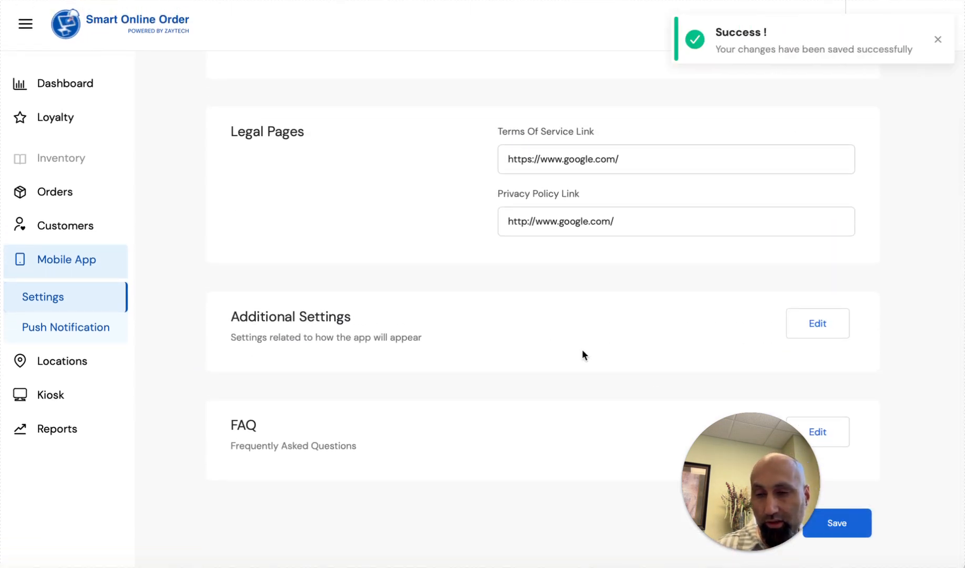
Step: Upload Bowl___.jpg from the Desktop as the splash screen image and save the mobile app settings
scroll(567, 336, up, 7)
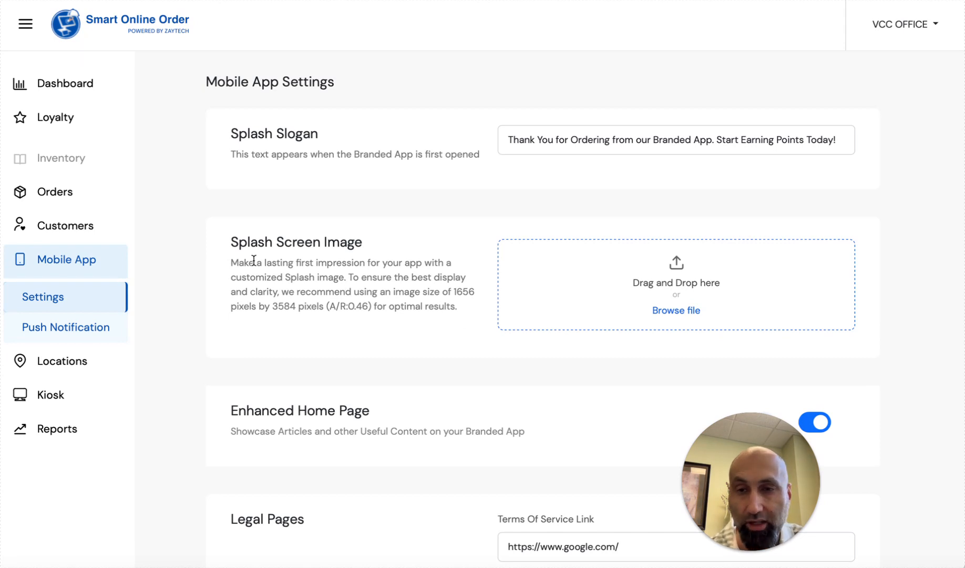
click(669, 313)
click(398, 147)
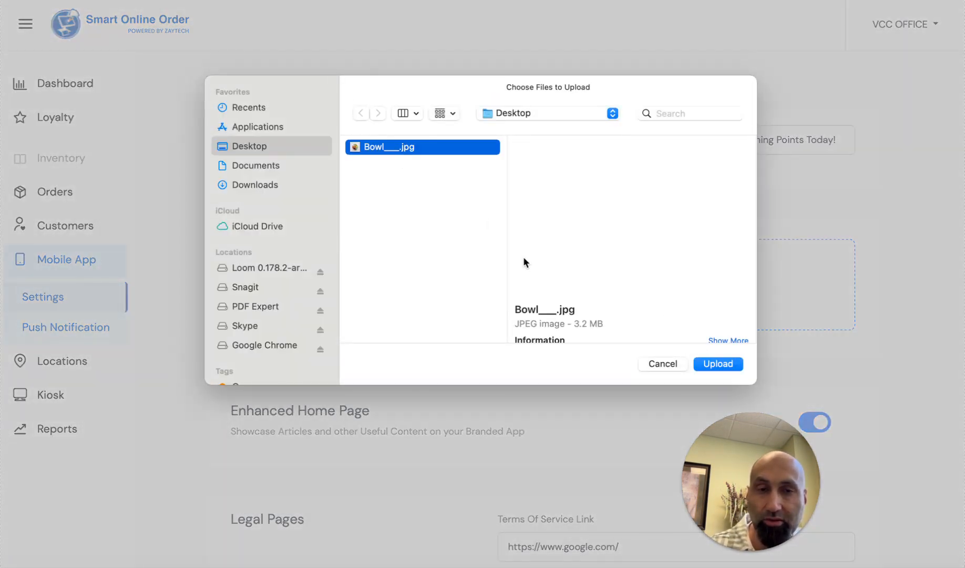
click(717, 363)
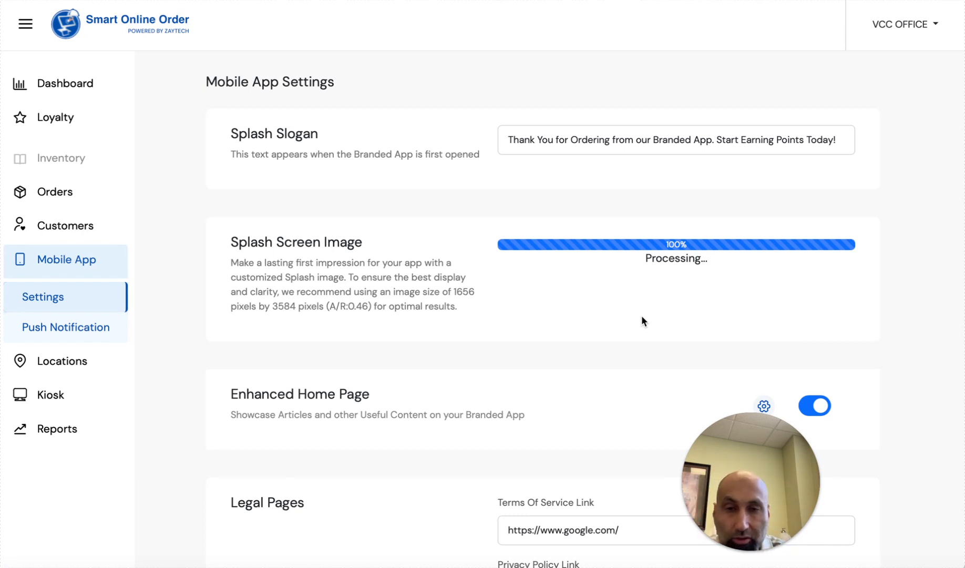
drag(452, 294, 296, 308)
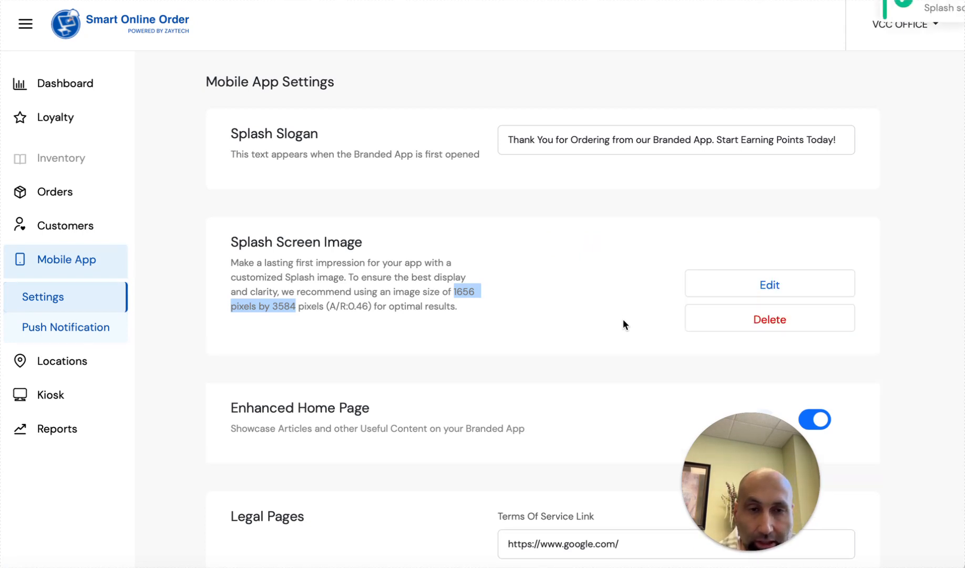
scroll(623, 319, down, 8)
scroll(646, 264, up, 7)
scroll(600, 291, down, 8)
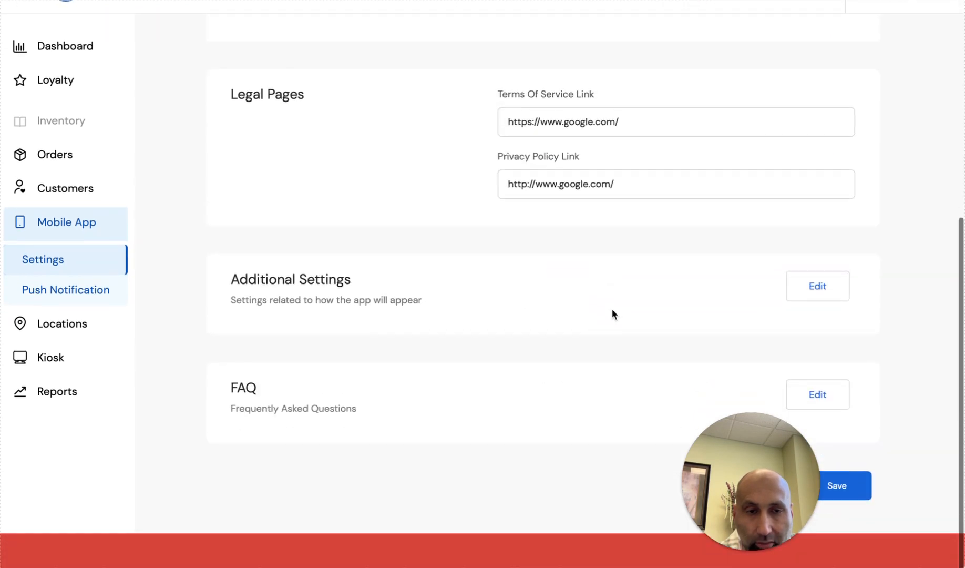
click(849, 528)
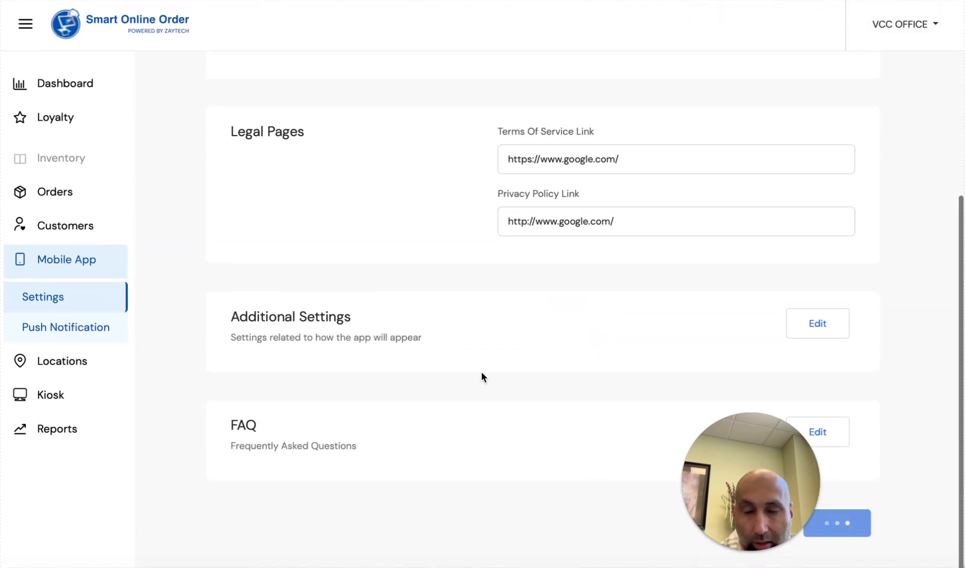
Step: Open the article list of the Enhanced Home Page for configuration
scroll(481, 371, up, 6)
scroll(420, 342, up, 2)
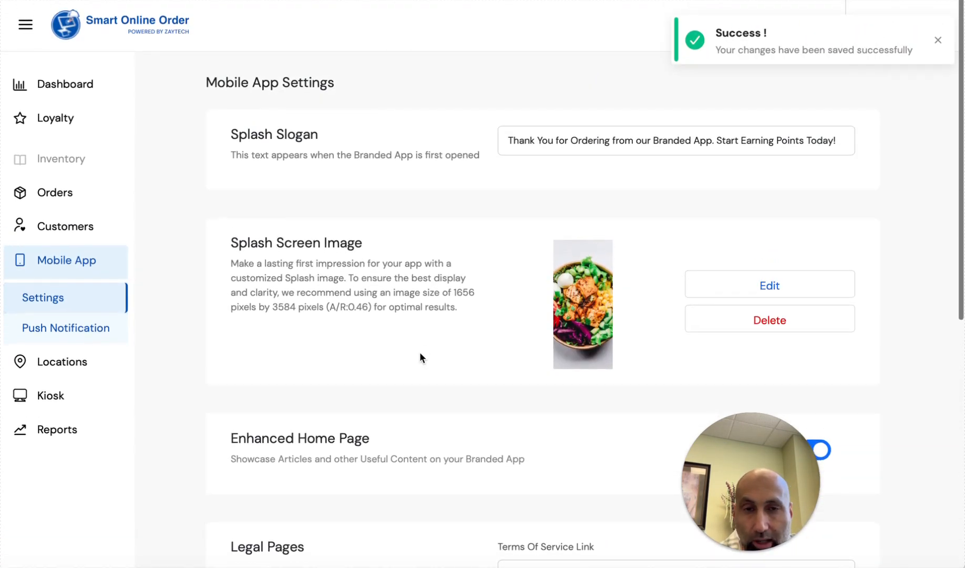
scroll(419, 351, down, 1)
scroll(549, 346, down, 2)
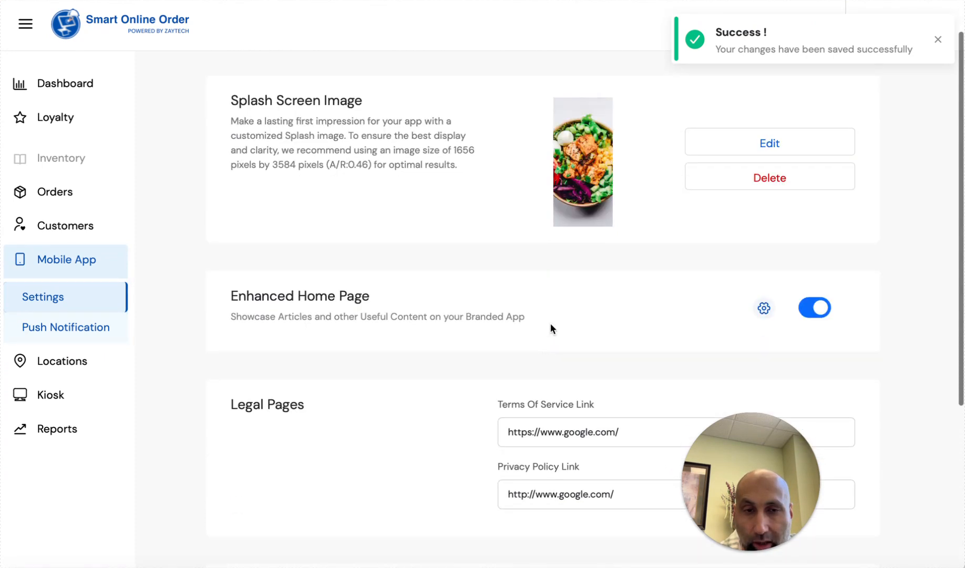
drag(231, 294, 609, 342)
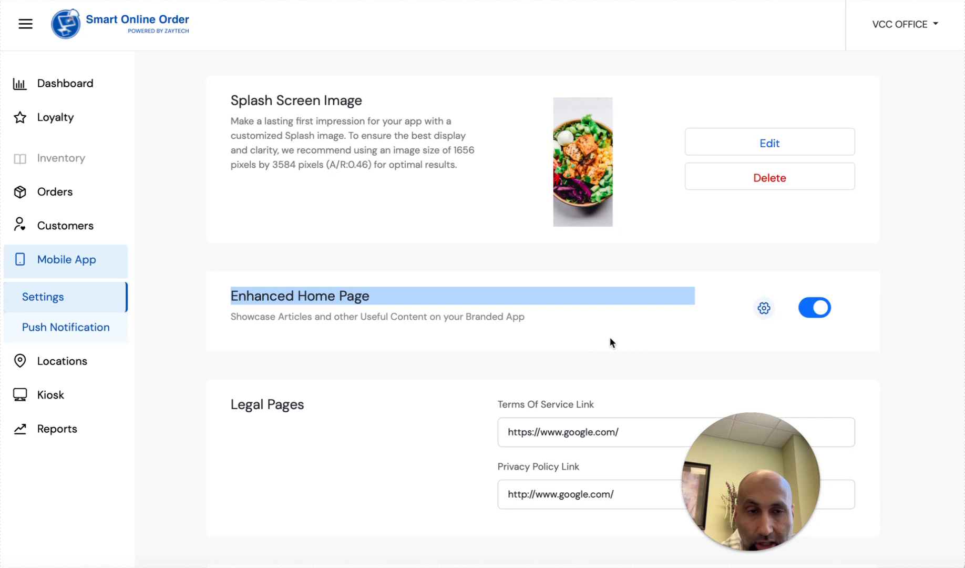
click(763, 307)
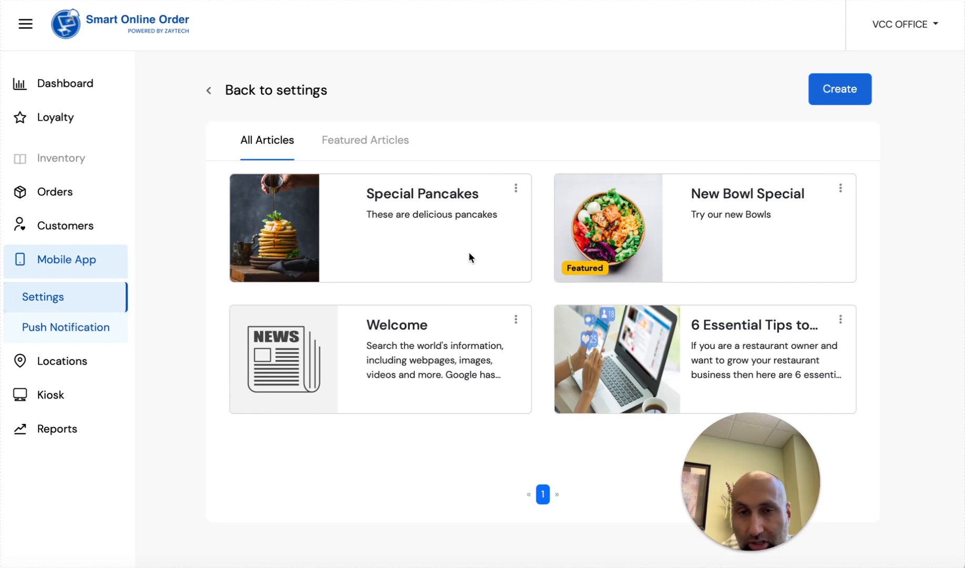
drag(367, 190, 457, 207)
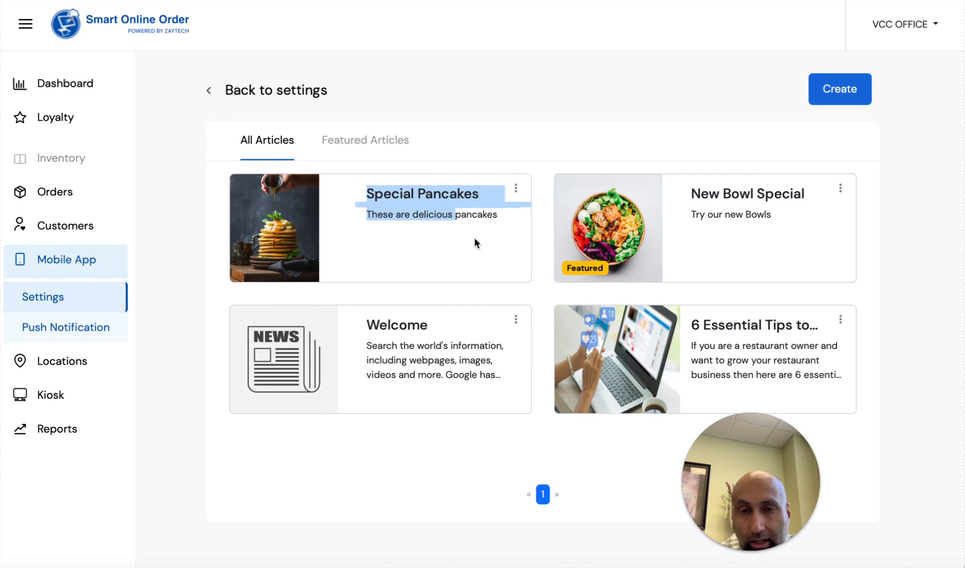
Step: Open the Welcome article's edit form to review its fields, and return to the article list without changes
click(516, 321)
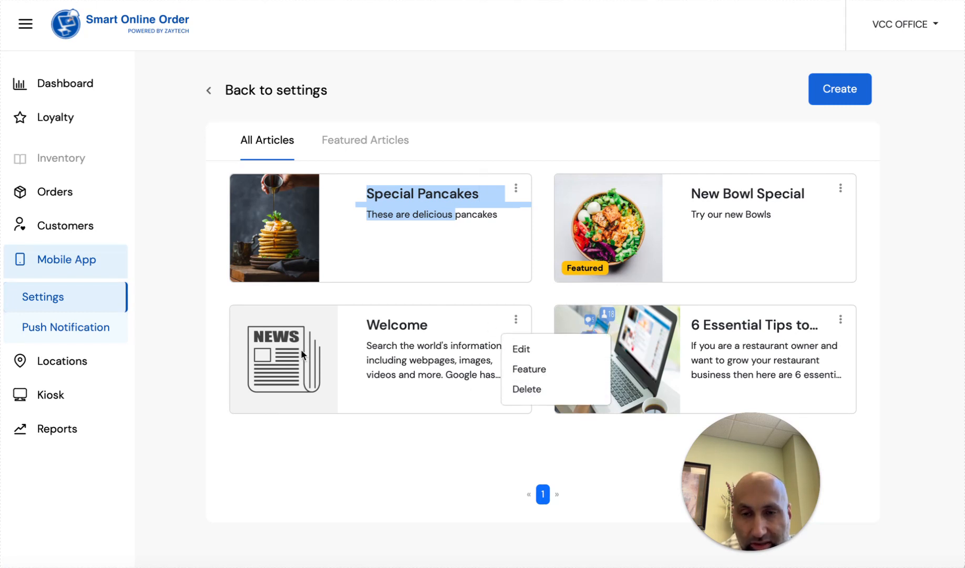
click(522, 351)
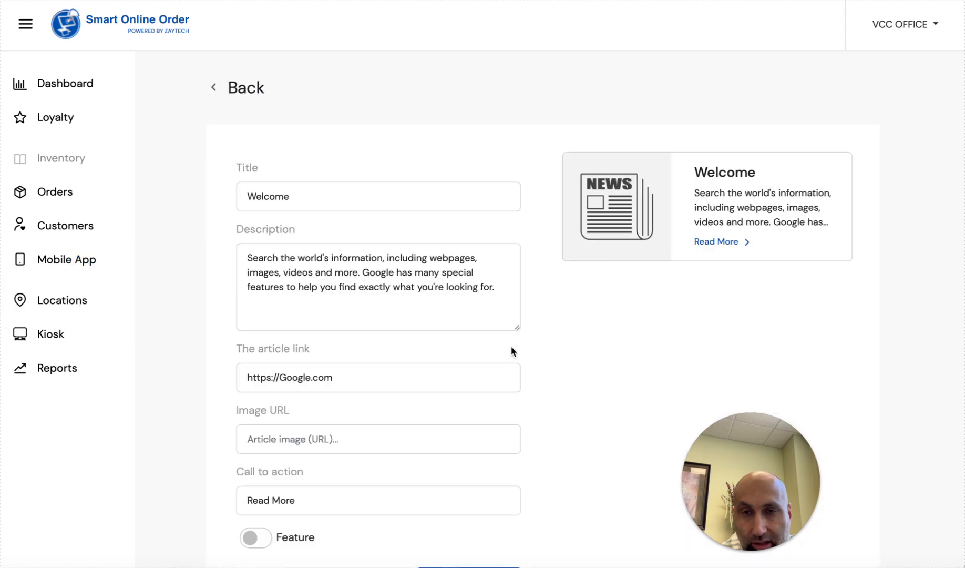
scroll(320, 369, down, 2)
scroll(439, 346, up, 2)
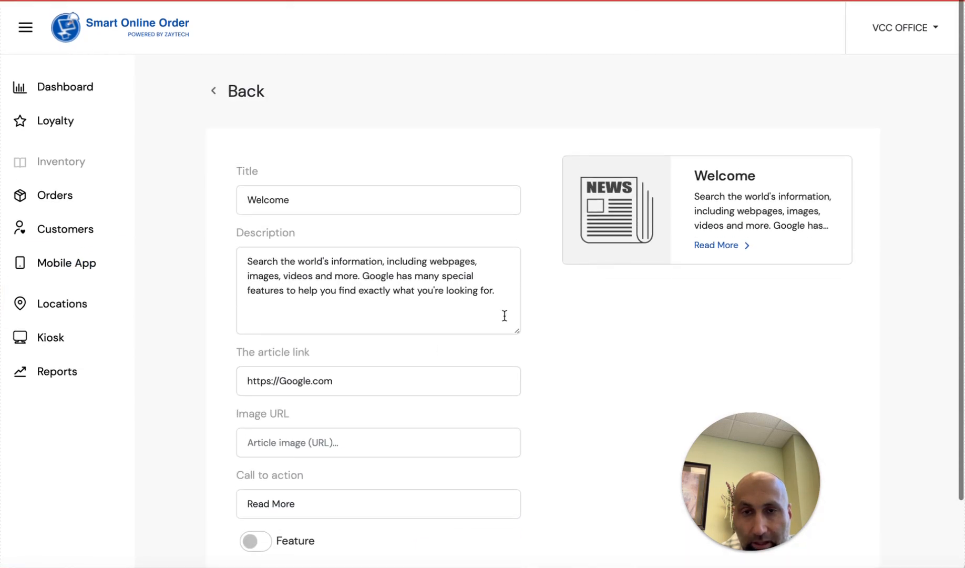
click(212, 97)
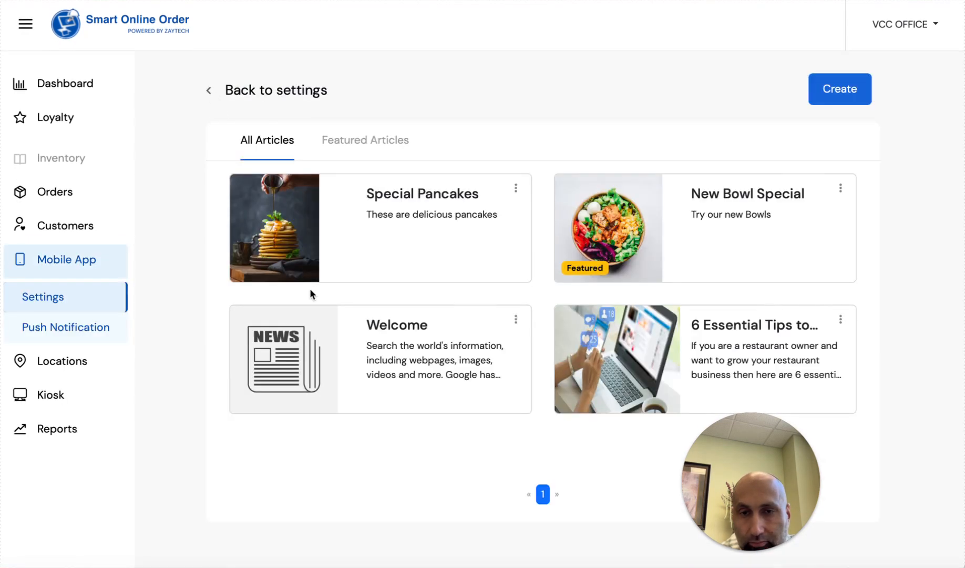
Step: Delete the Welcome article from the home page articles
click(516, 319)
click(526, 390)
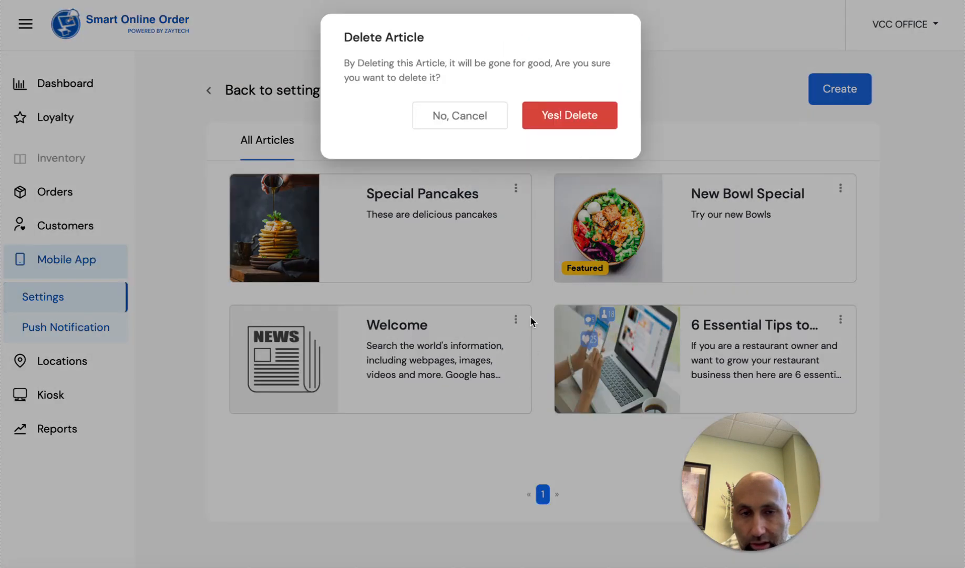
click(560, 124)
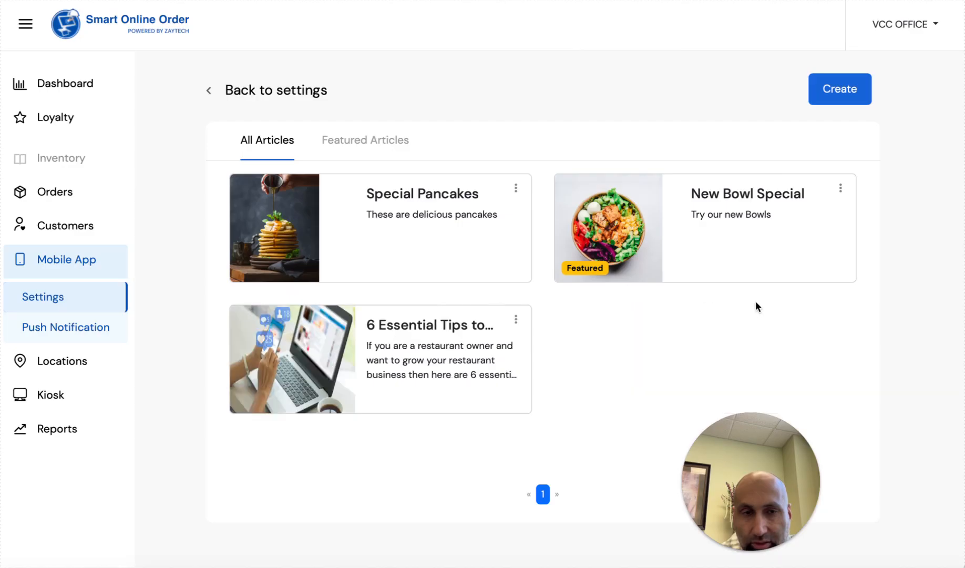
Step: Review the edit form of the "6 Essential Tips" article, including its link and image URL, and return to the list
click(515, 319)
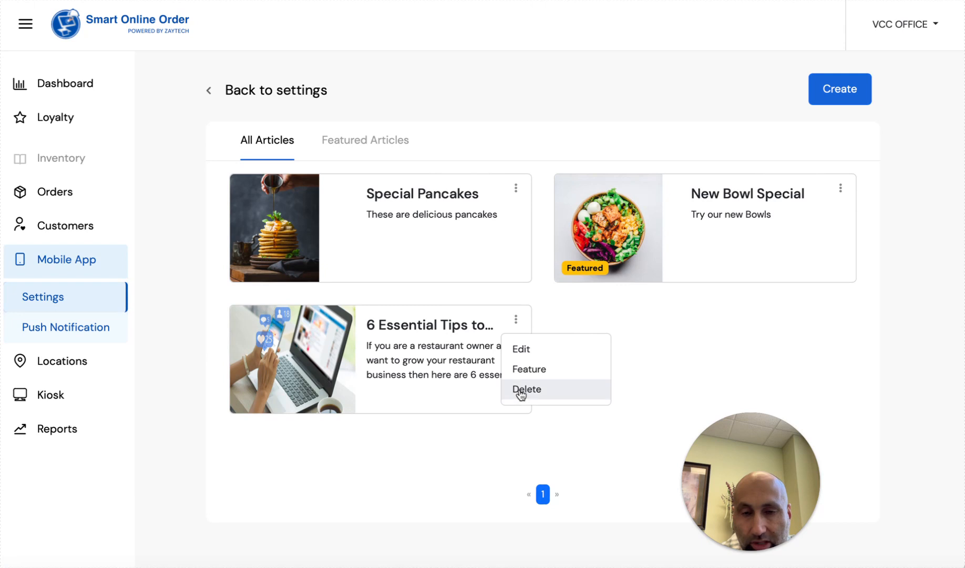
click(523, 350)
scroll(437, 348, down, 1)
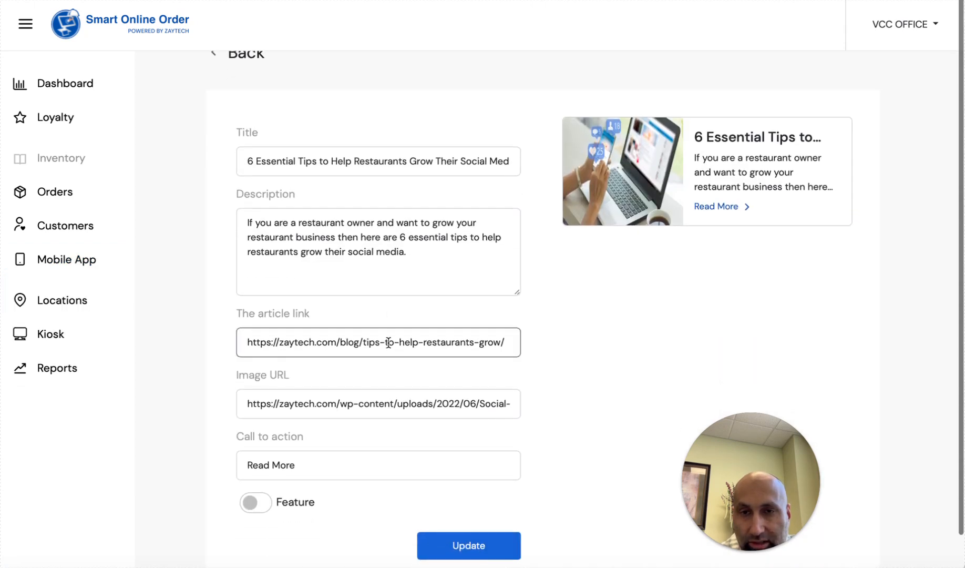
scroll(342, 263, up, 1)
click(226, 88)
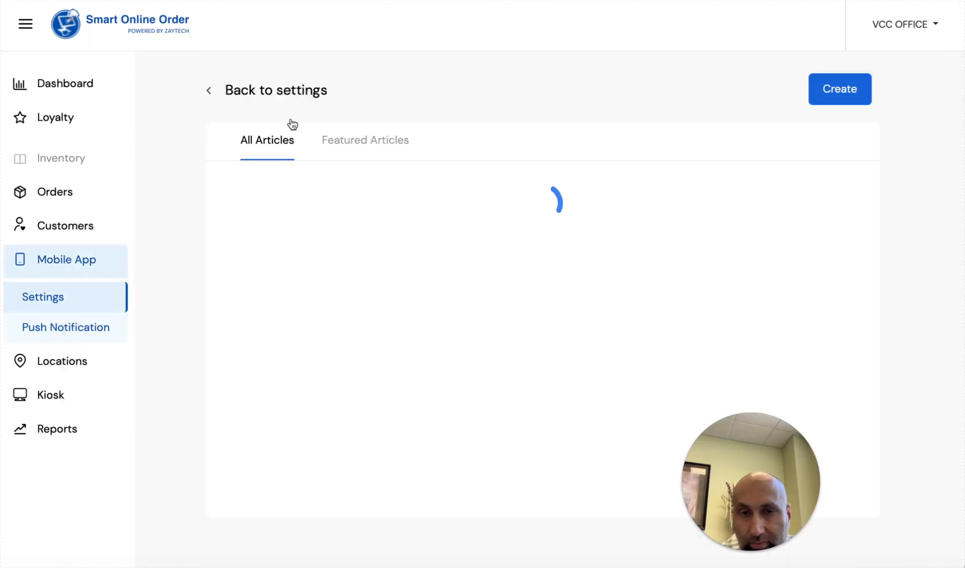
Step: Delete the "6 Essential Tips" article from the home page articles
click(515, 319)
click(524, 388)
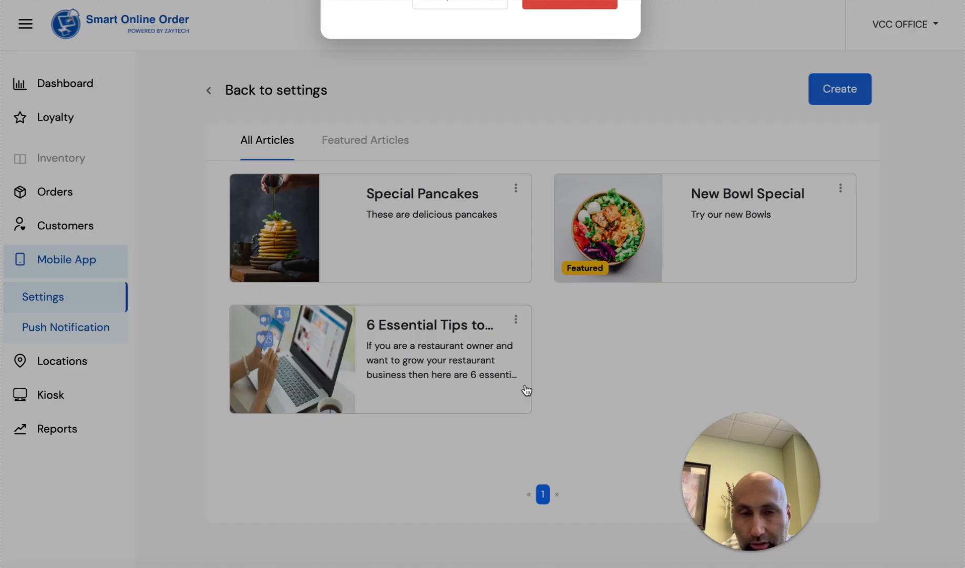
click(561, 115)
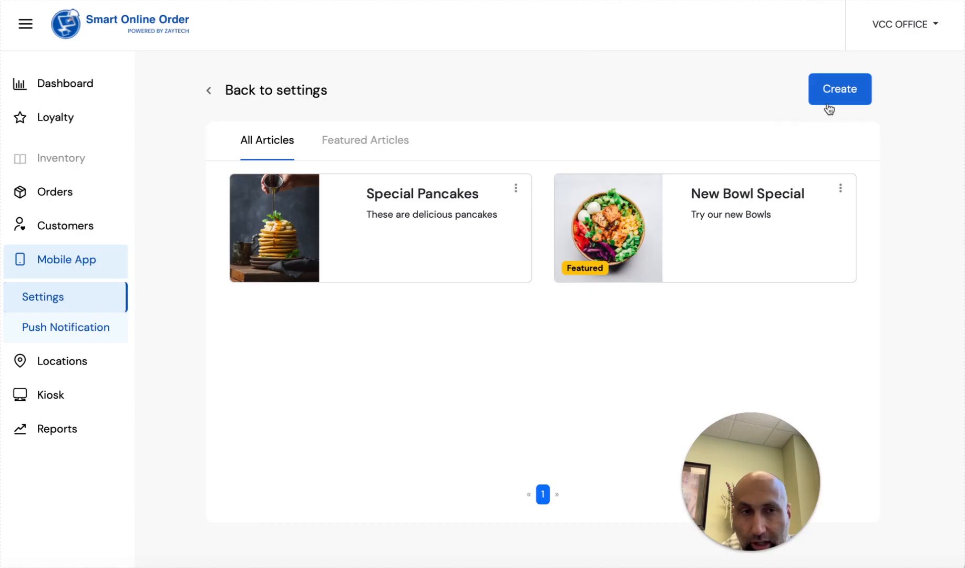
Step: Start a new home page article and skip the article link prompt to reach its details form
click(830, 107)
click(422, 190)
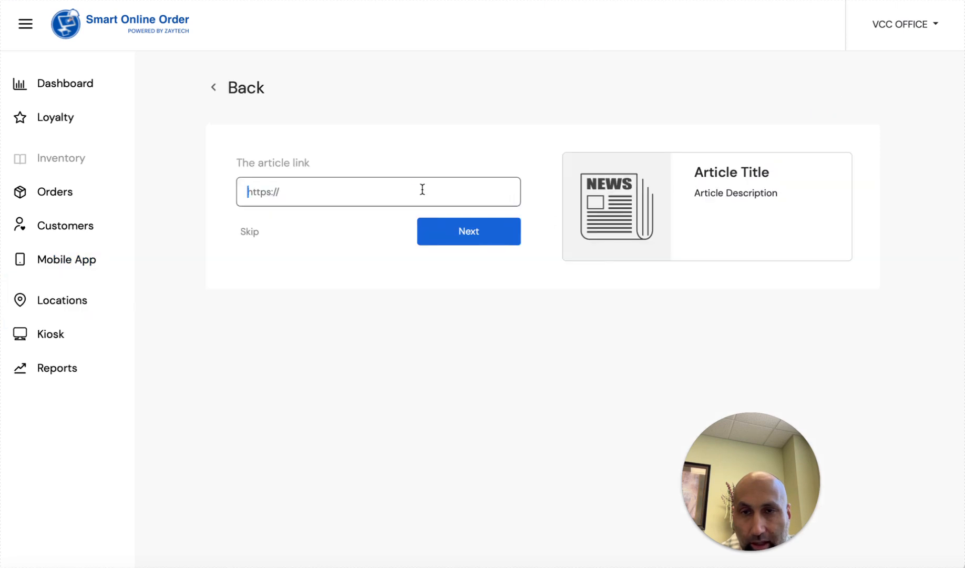
click(251, 235)
click(298, 208)
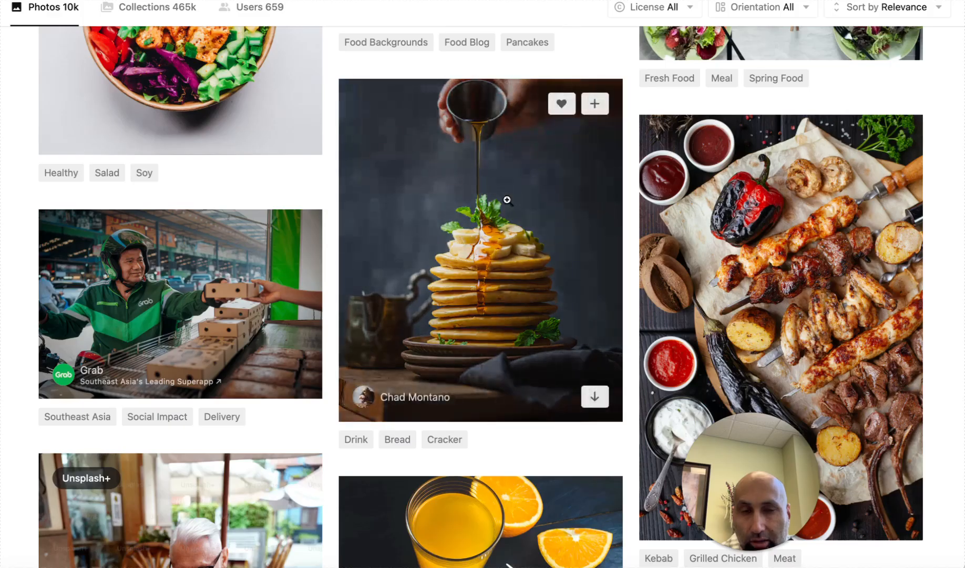
Step: Switch to the Unsplash food photos and copy the image address of the assorted fruits on brown wooden bowls photo
scroll(507, 200, down, 15)
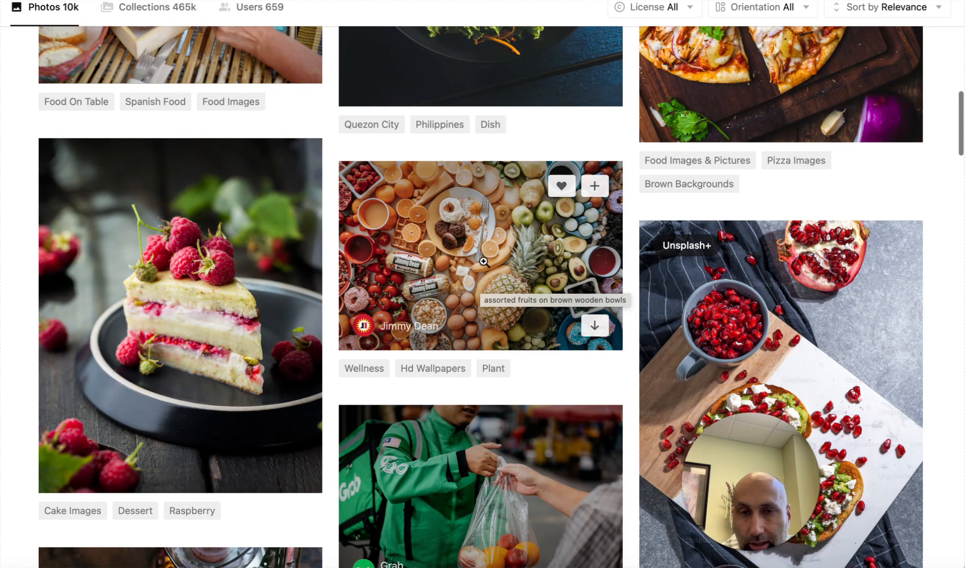
right_click(490, 262)
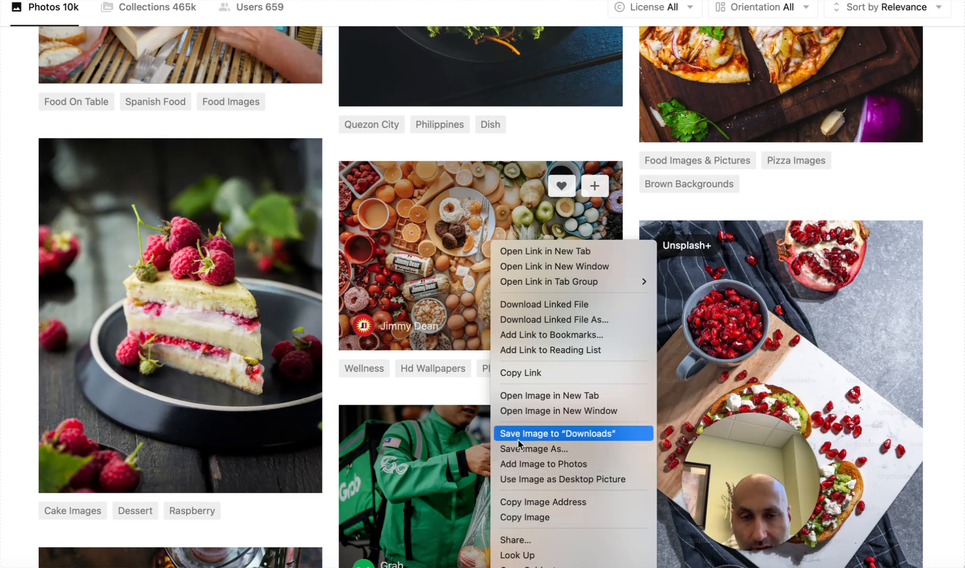
click(521, 502)
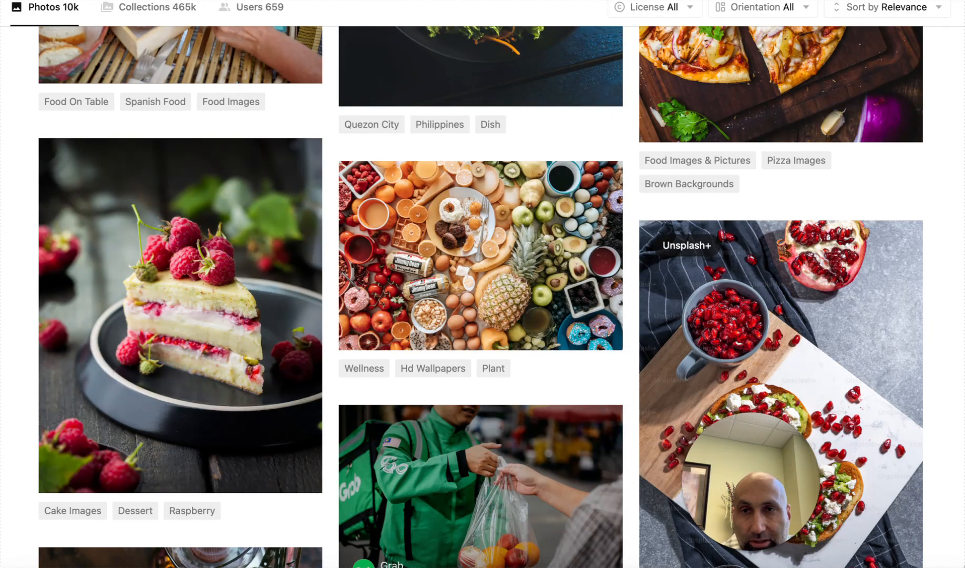
Step: Return to the new article form in Smart Online Order and paste the copied Unsplash address as the image URL
key(ctrl+shift+Tab)
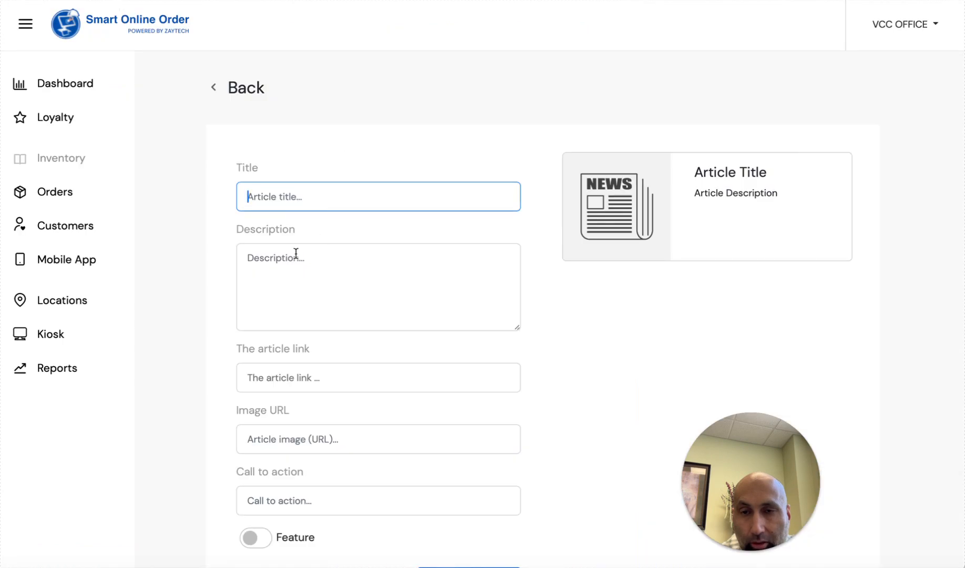
click(272, 435)
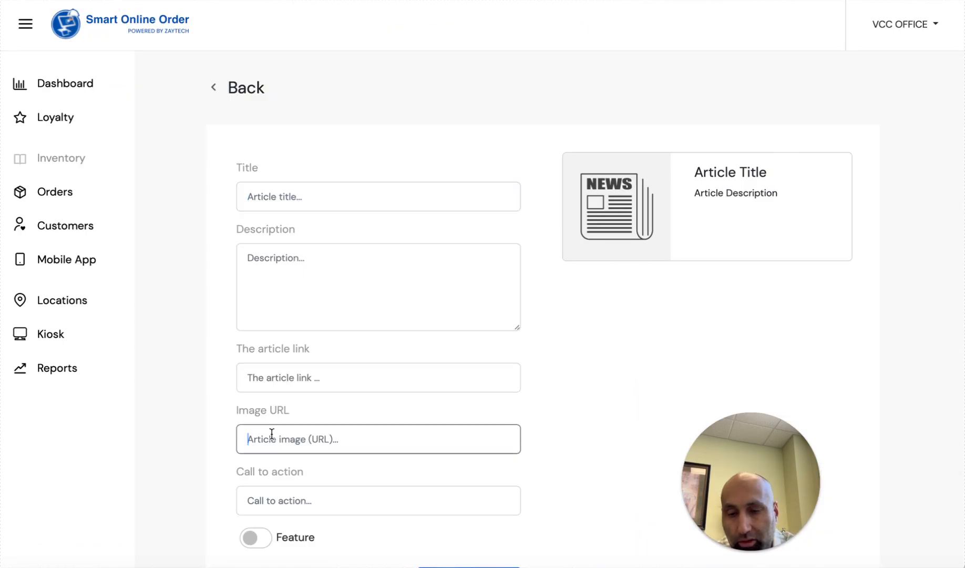
key(ctrl+v)
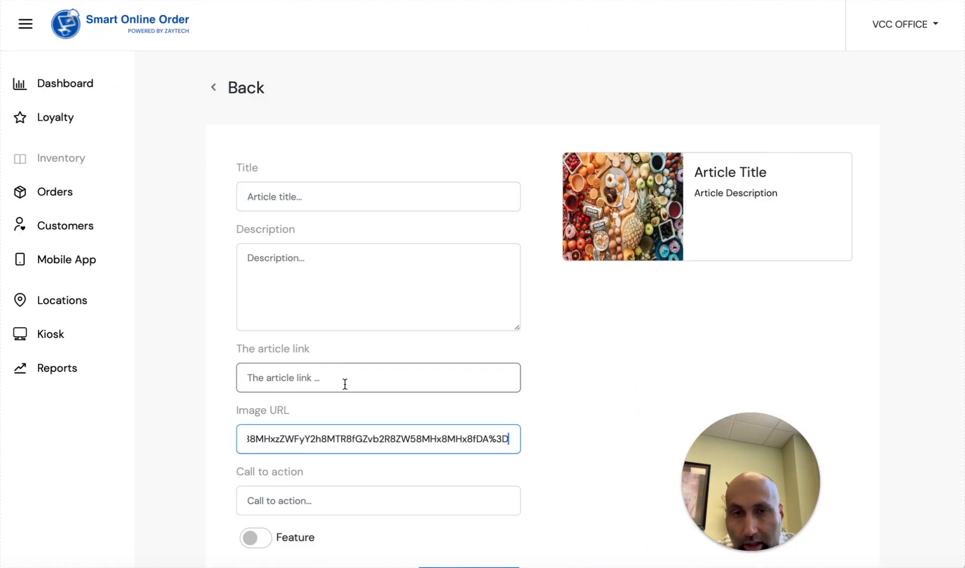
click(336, 380)
right_click(336, 379)
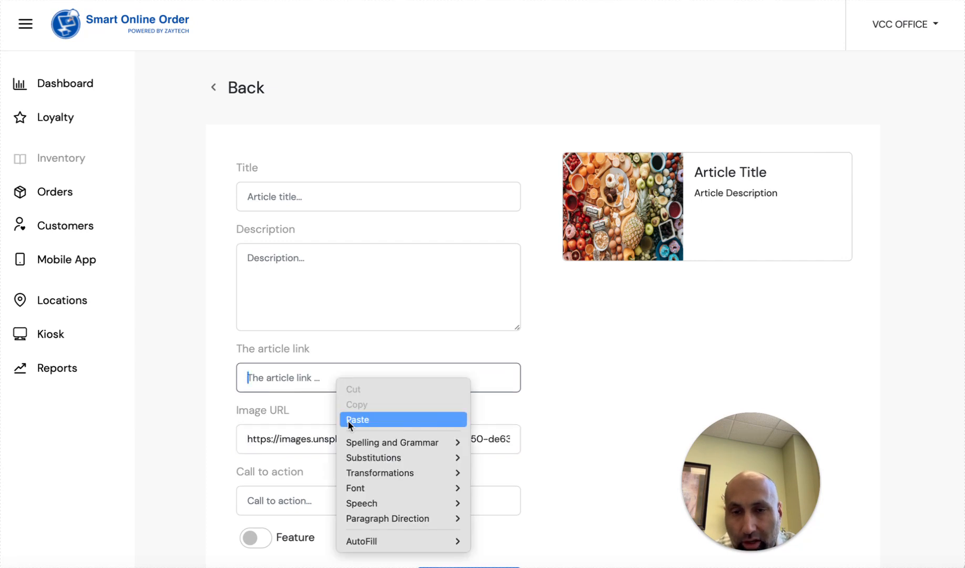
click(299, 389)
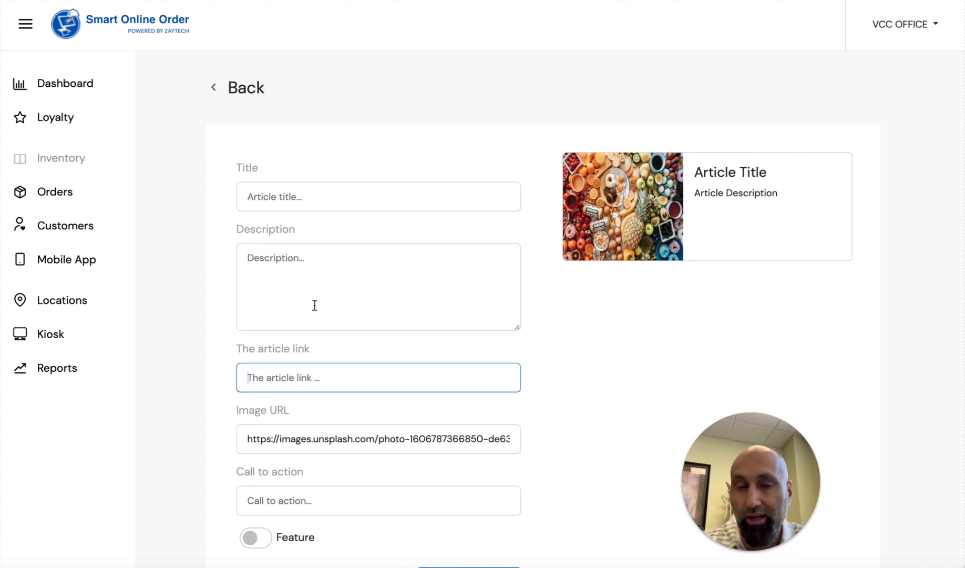
Step: Fill in the article's description "Great food" and title "Our New Offering", and save the article
click(306, 272)
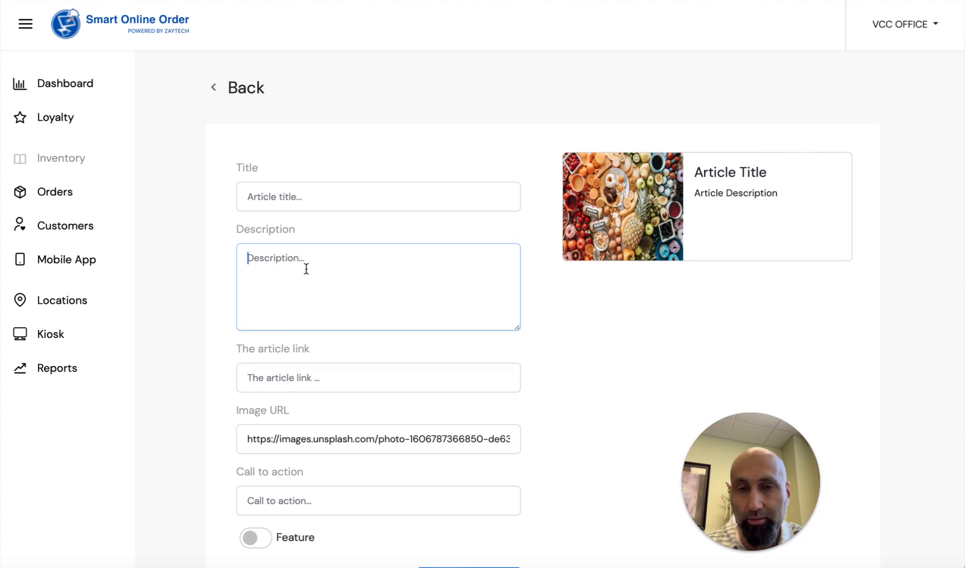
text(Great food)
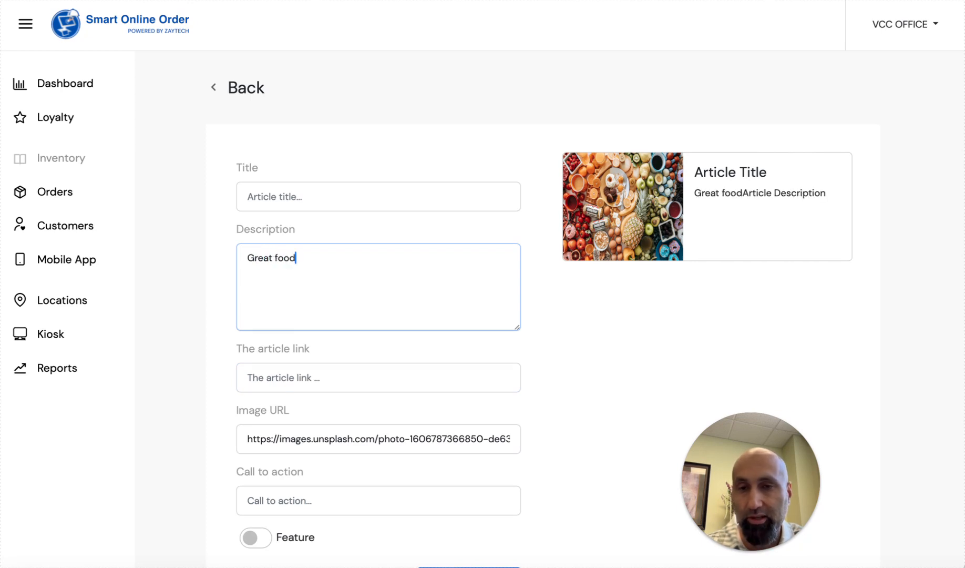
click(327, 197)
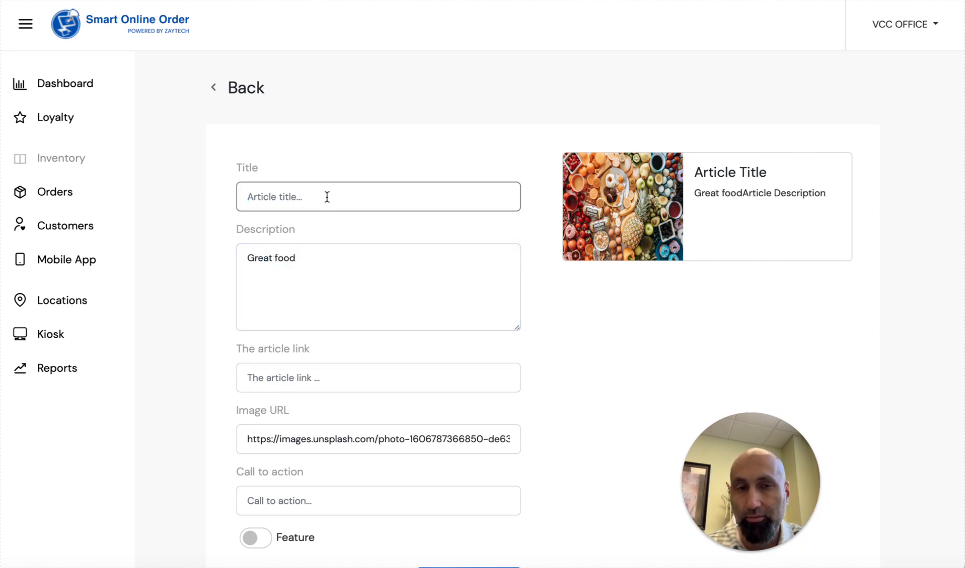
text(New)
key(BackSpace)
key(BackSpace)
key(BackSpace)
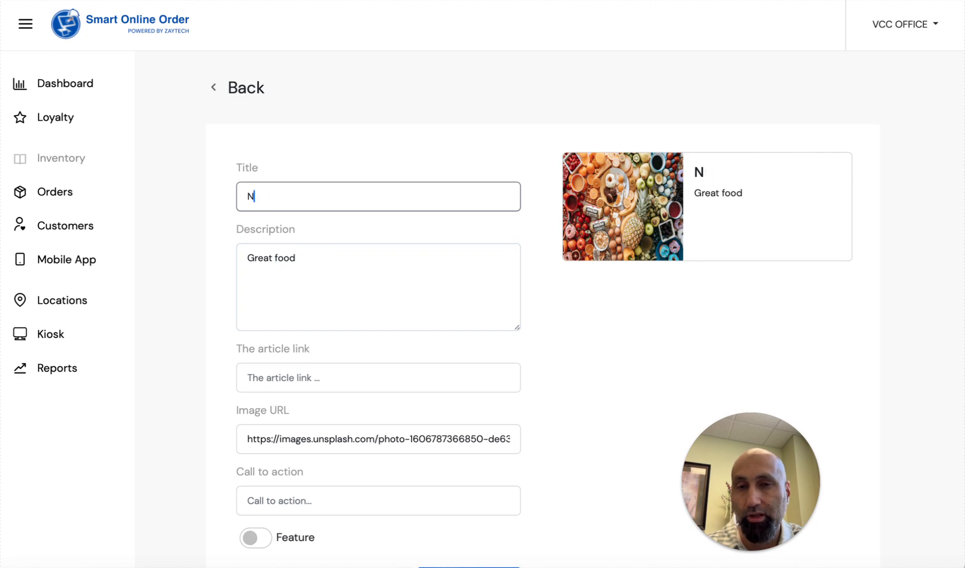
text(Our New Offering)
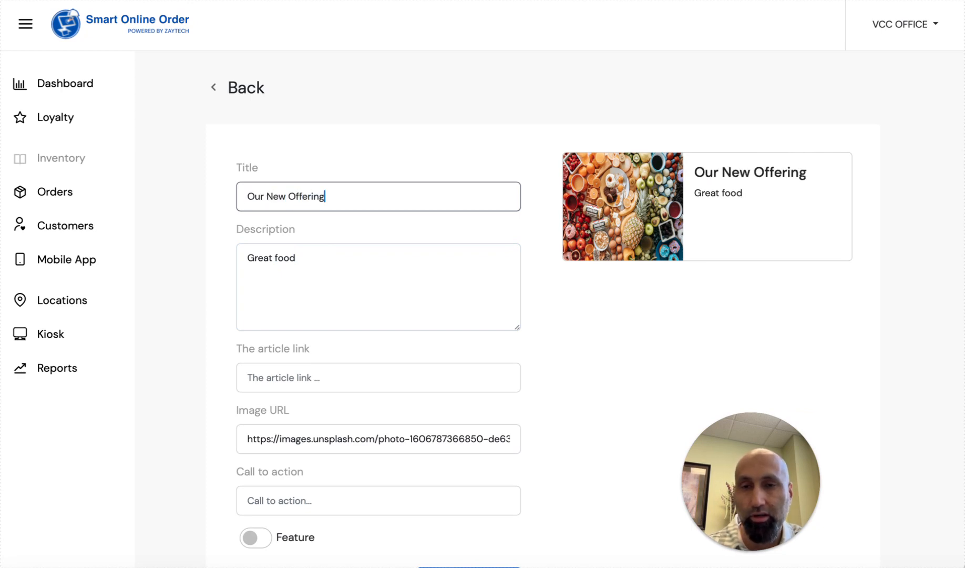
scroll(388, 302, down, 2)
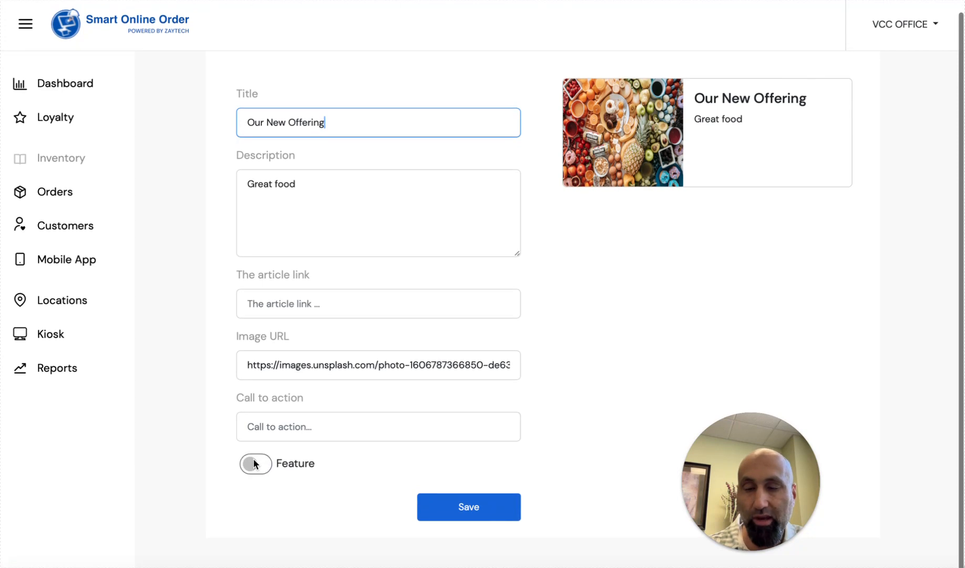
click(462, 506)
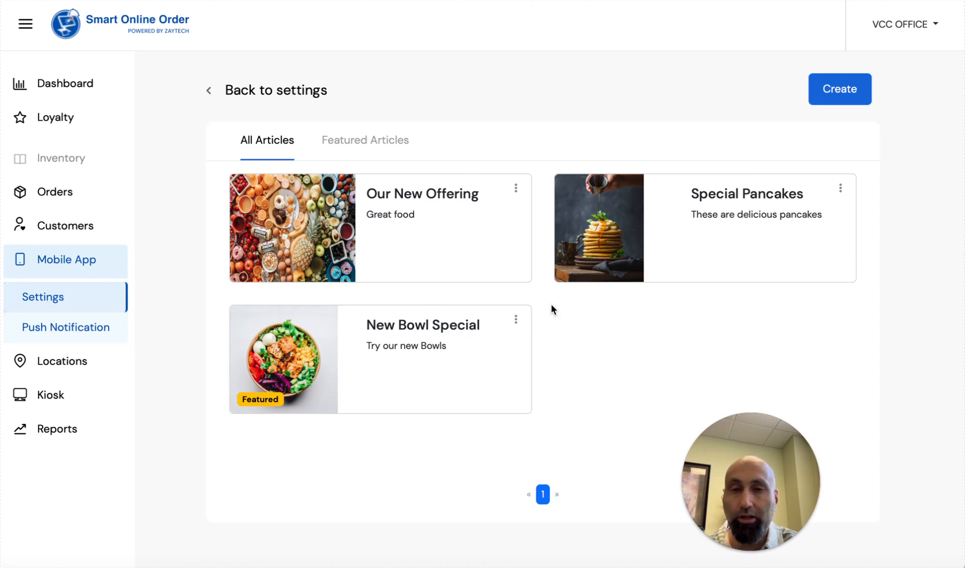
Step: View the list of featured articles and return to the list of all articles
click(360, 144)
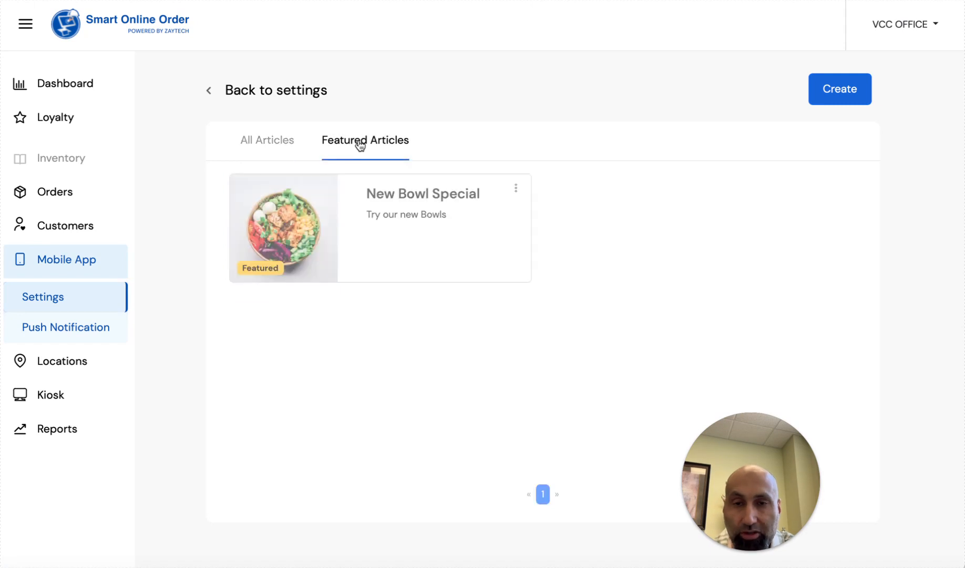
click(277, 149)
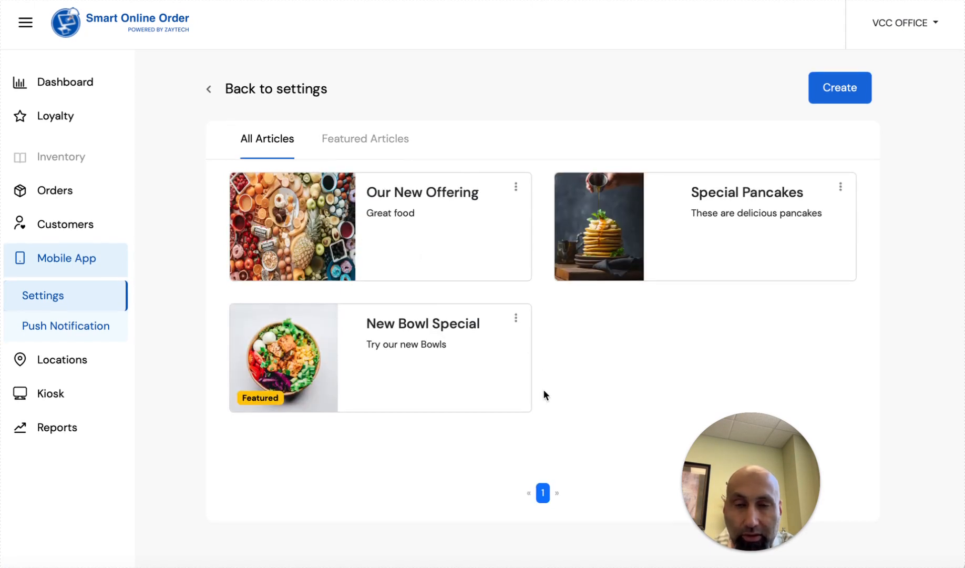